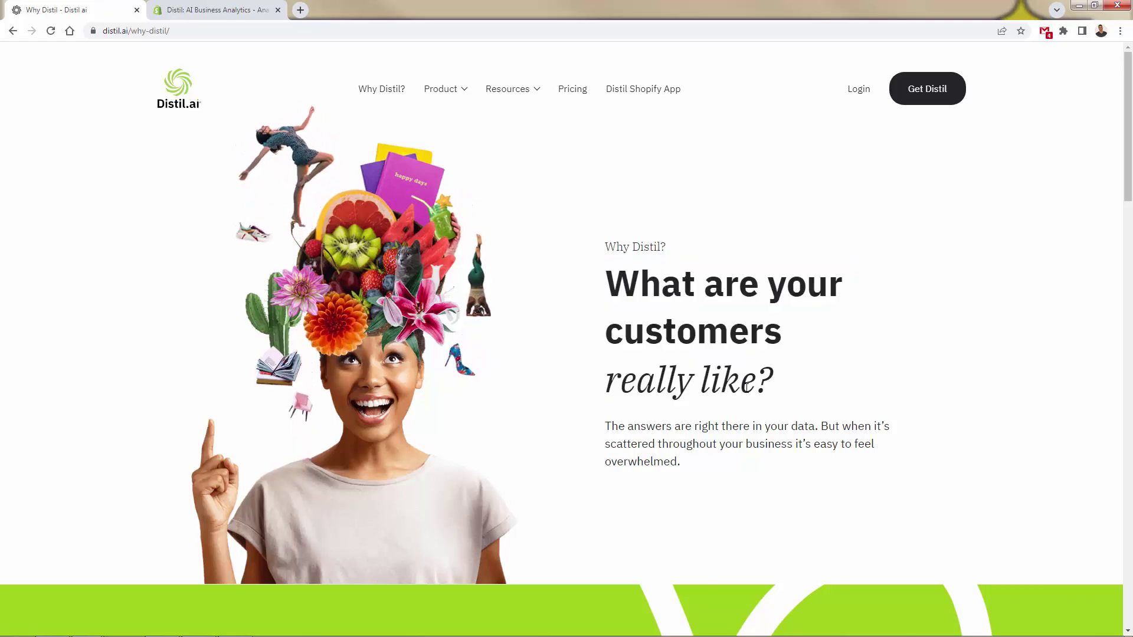
{"action": "scroll", "coordinate": [746, 392], "scroll_direction": "down", "scroll_amount": 4}
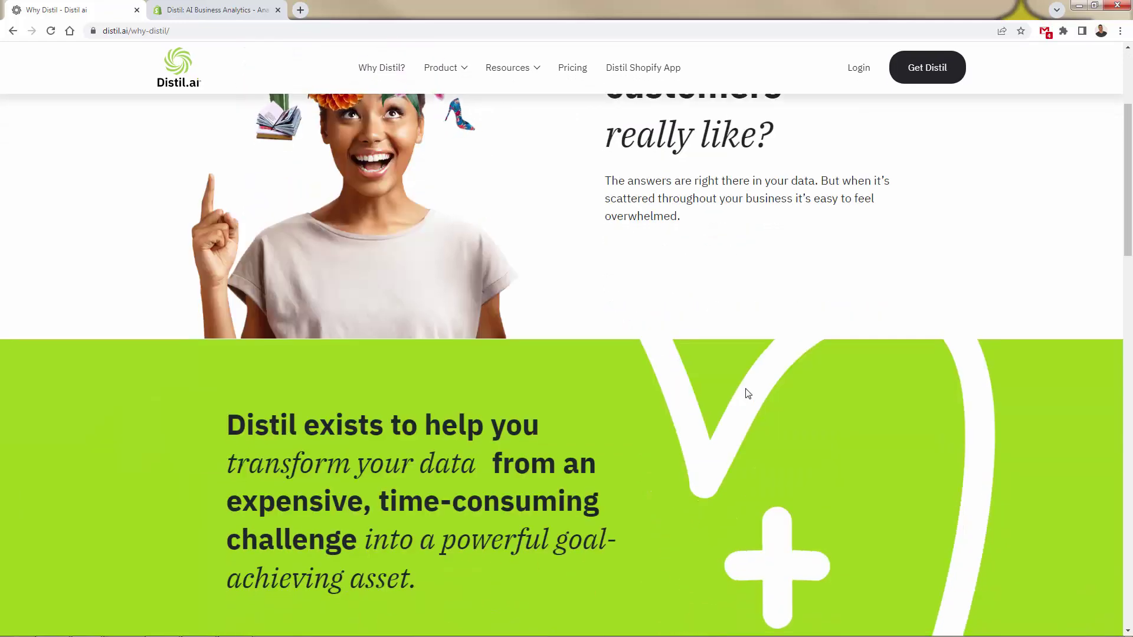
{"action": "scroll", "coordinate": [748, 394], "scroll_direction": "down", "scroll_amount": 2}
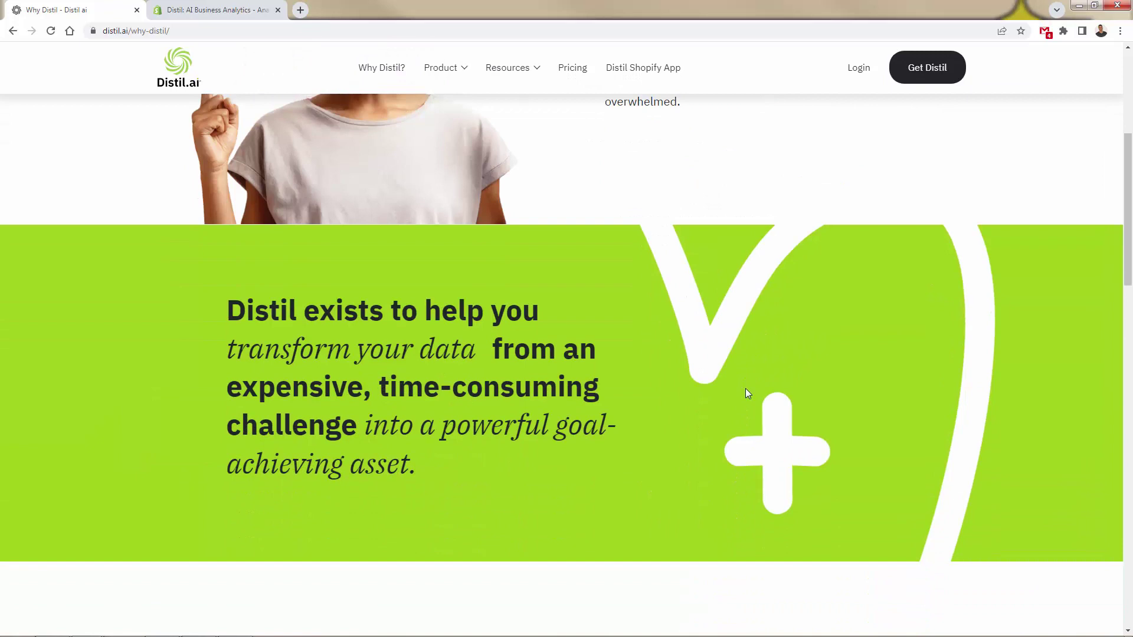
{"action": "scroll", "coordinate": [746, 388], "scroll_direction": "down", "scroll_amount": 1}
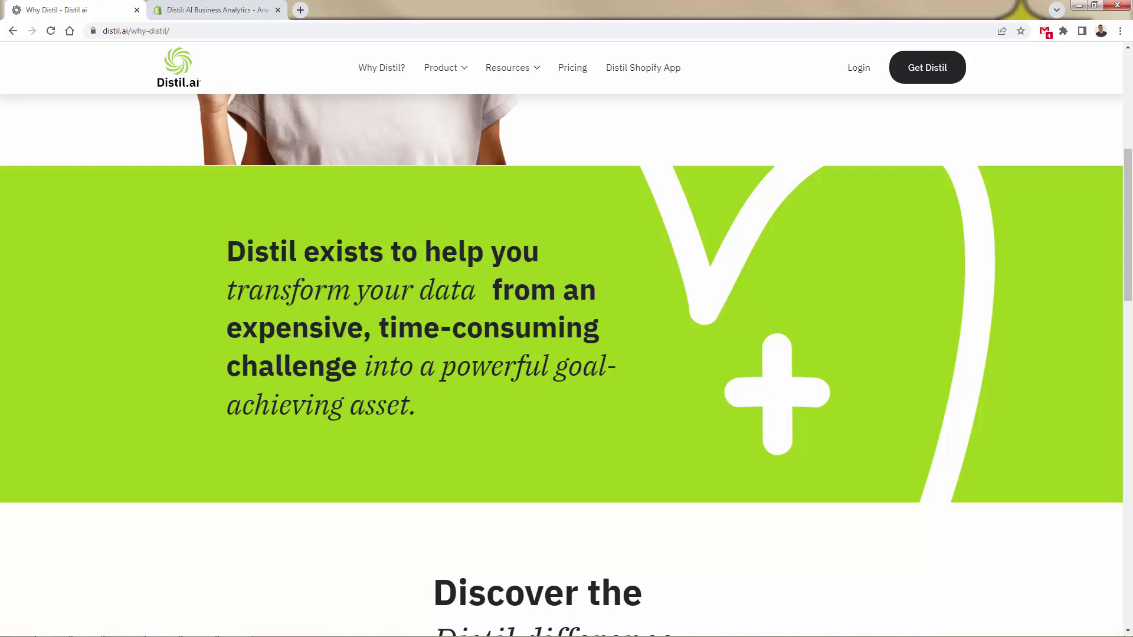
{"action": "scroll", "coordinate": [215, 475], "scroll_direction": "down", "scroll_amount": 6}
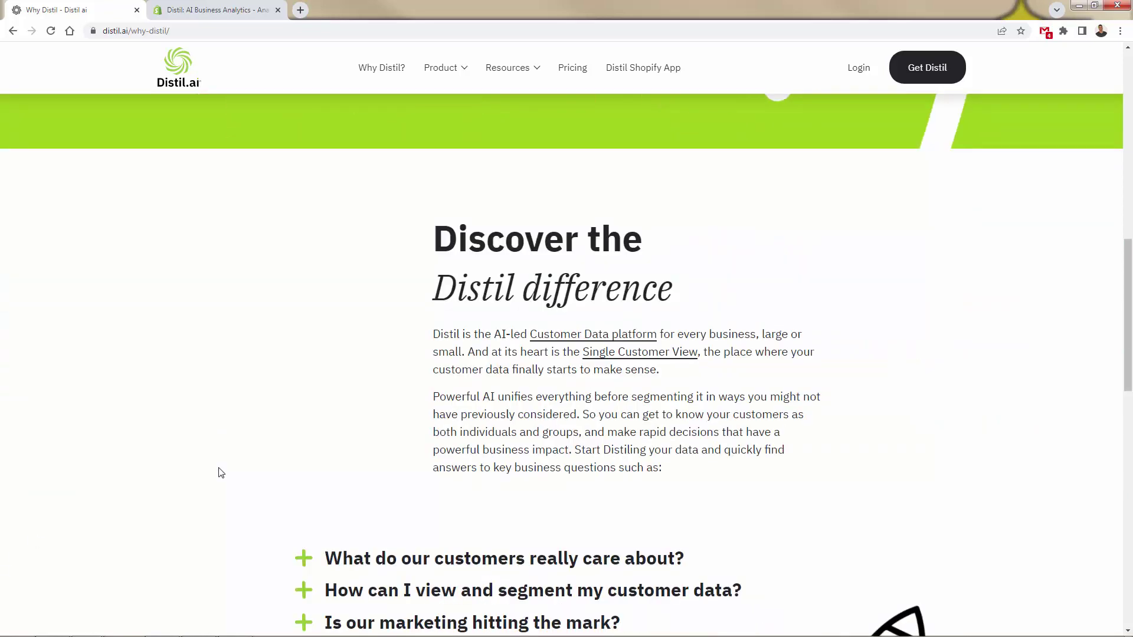
{"action": "scroll", "coordinate": [218, 473], "scroll_direction": "down", "scroll_amount": 1}
{"action": "scroll", "coordinate": [218, 472], "scroll_direction": "down", "scroll_amount": 2}
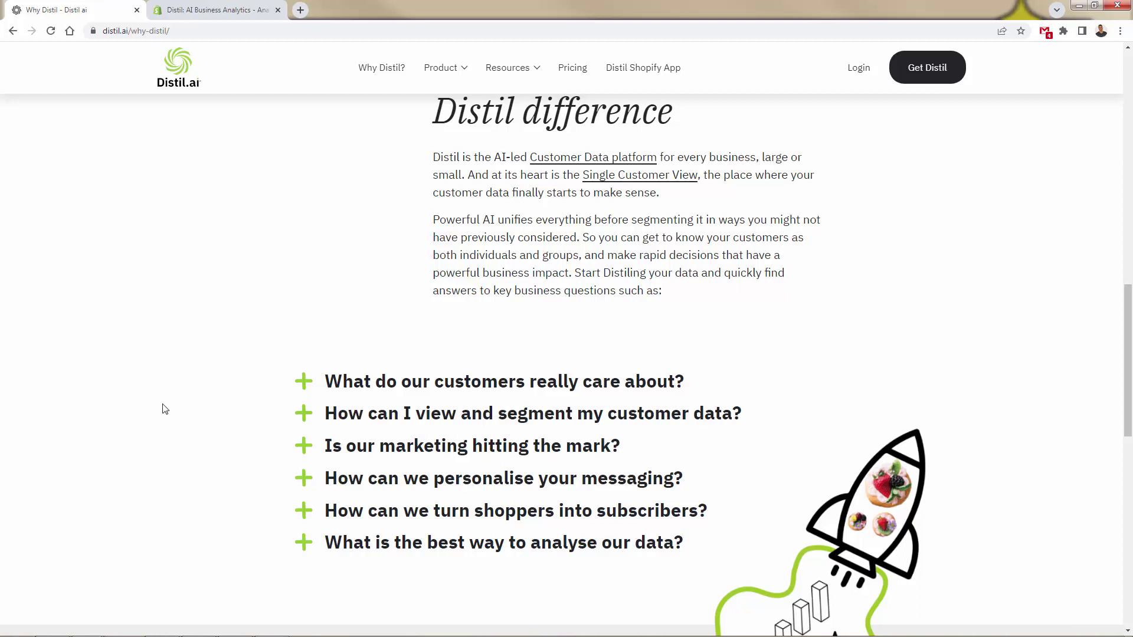
{"action": "left_click", "coordinate": [382, 392]}
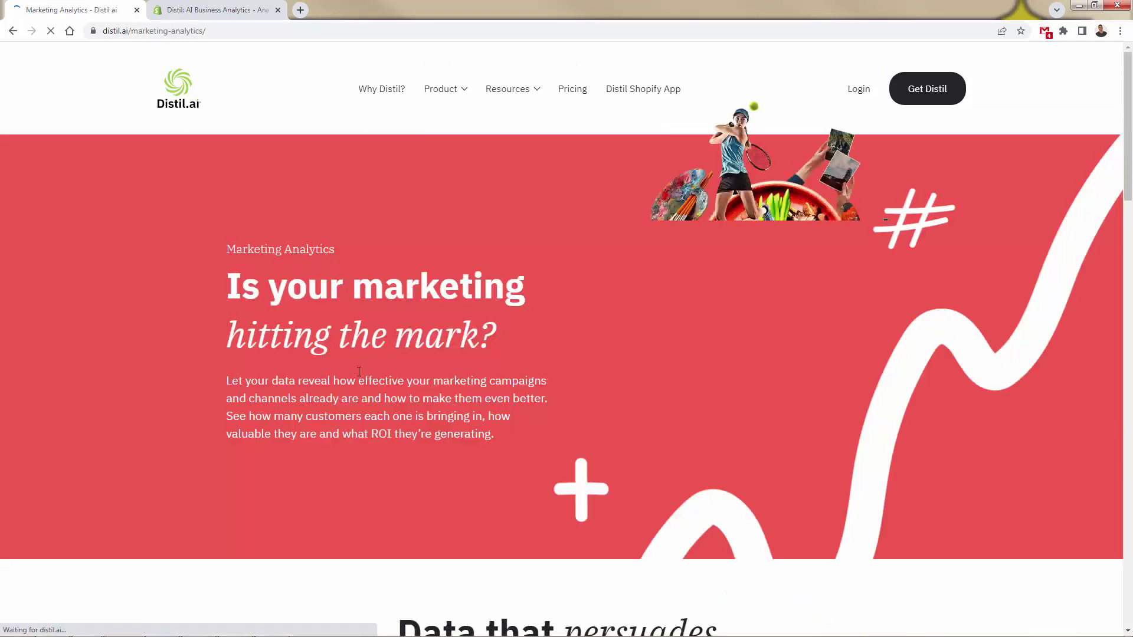
{"action": "scroll", "coordinate": [342, 348], "scroll_direction": "down", "scroll_amount": 5}
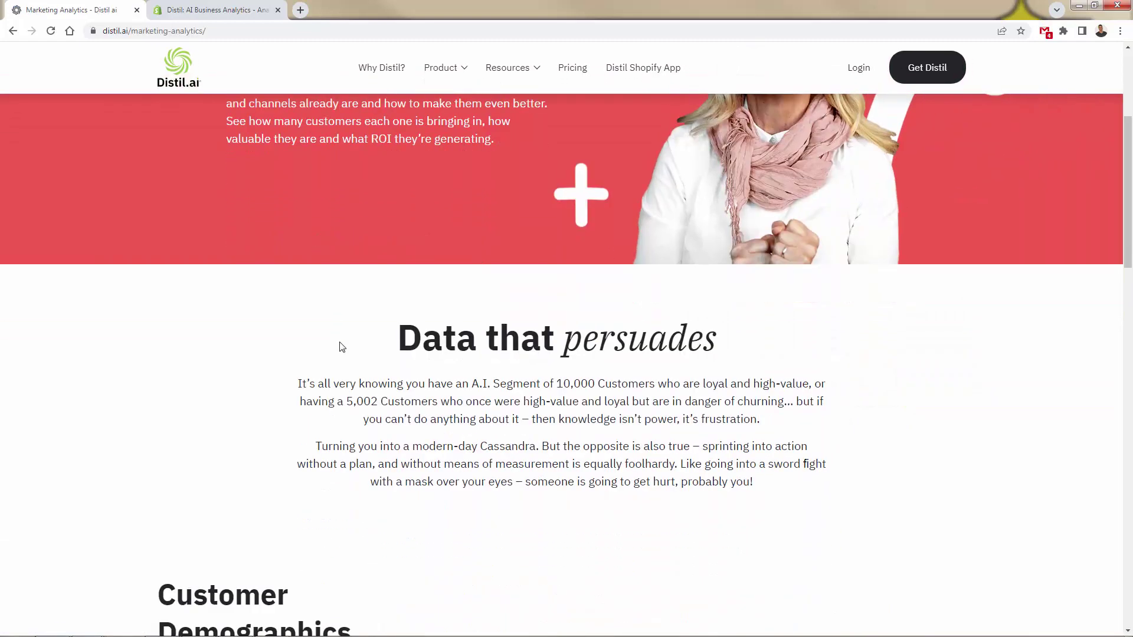
{"action": "scroll", "coordinate": [342, 347], "scroll_direction": "down", "scroll_amount": 6}
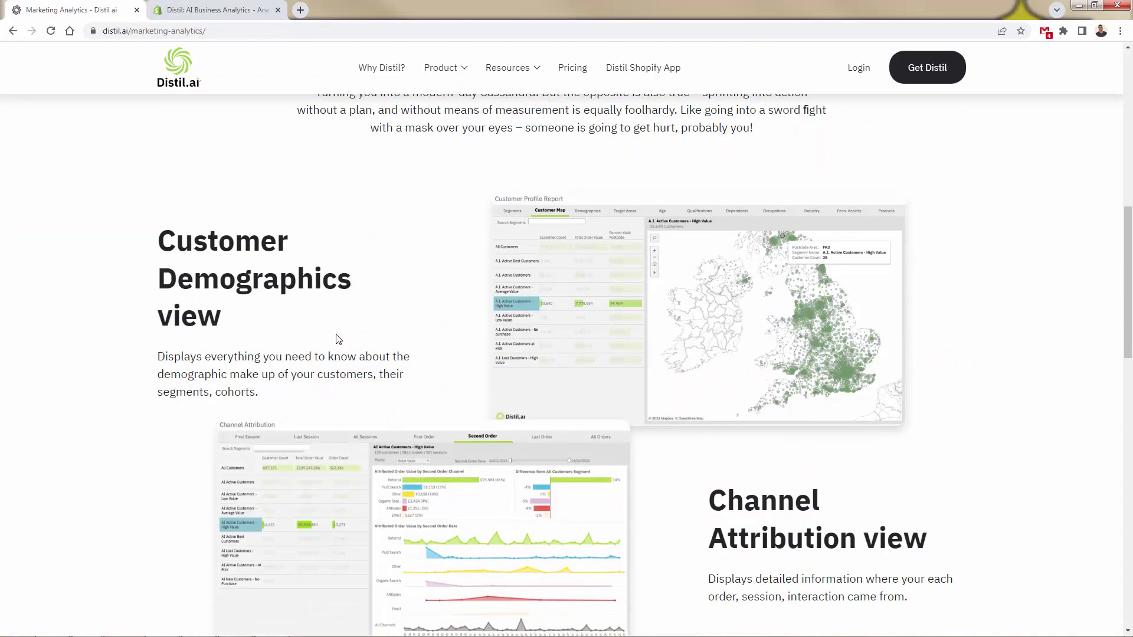
{"action": "scroll", "coordinate": [334, 331], "scroll_direction": "down", "scroll_amount": 2}
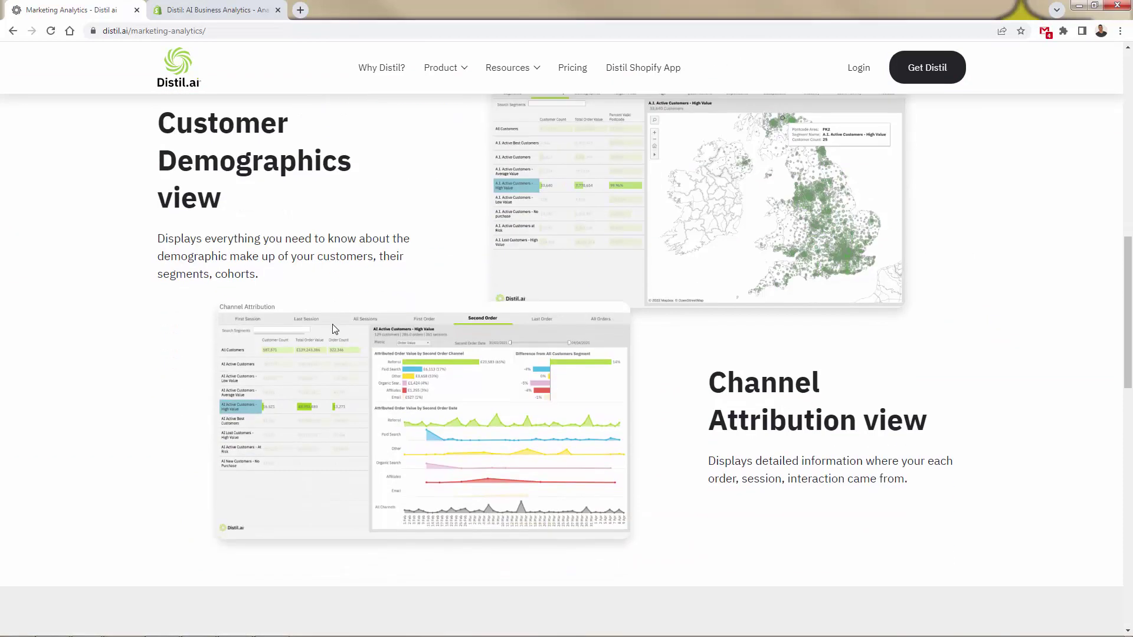
{"action": "scroll", "coordinate": [334, 329], "scroll_direction": "down", "scroll_amount": 7}
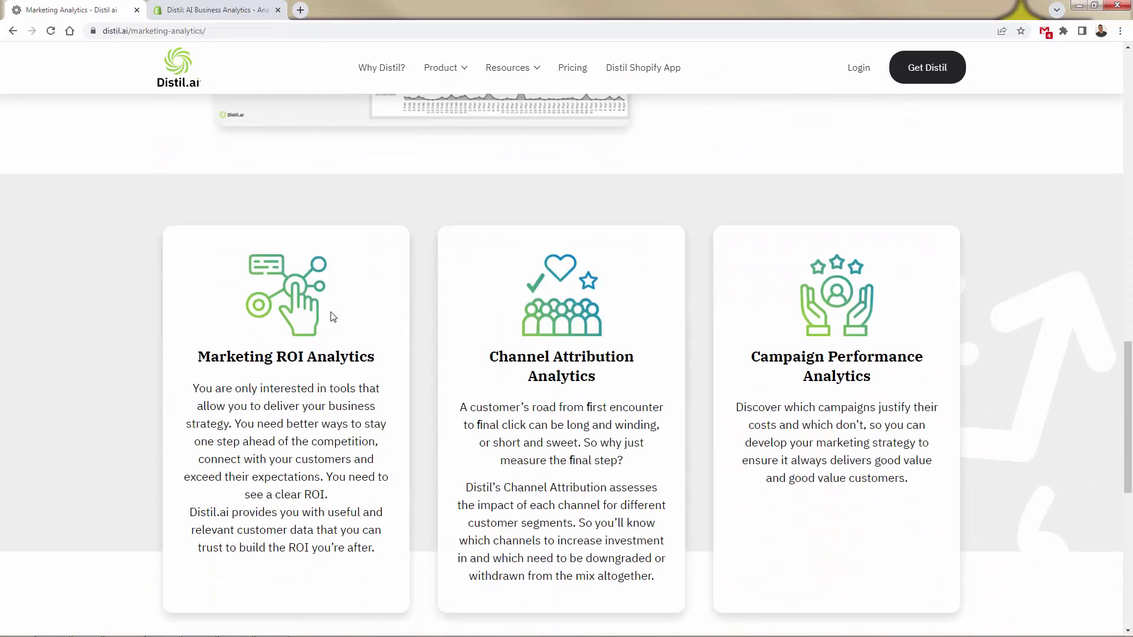
{"action": "scroll", "coordinate": [333, 317], "scroll_direction": "down", "scroll_amount": 9}
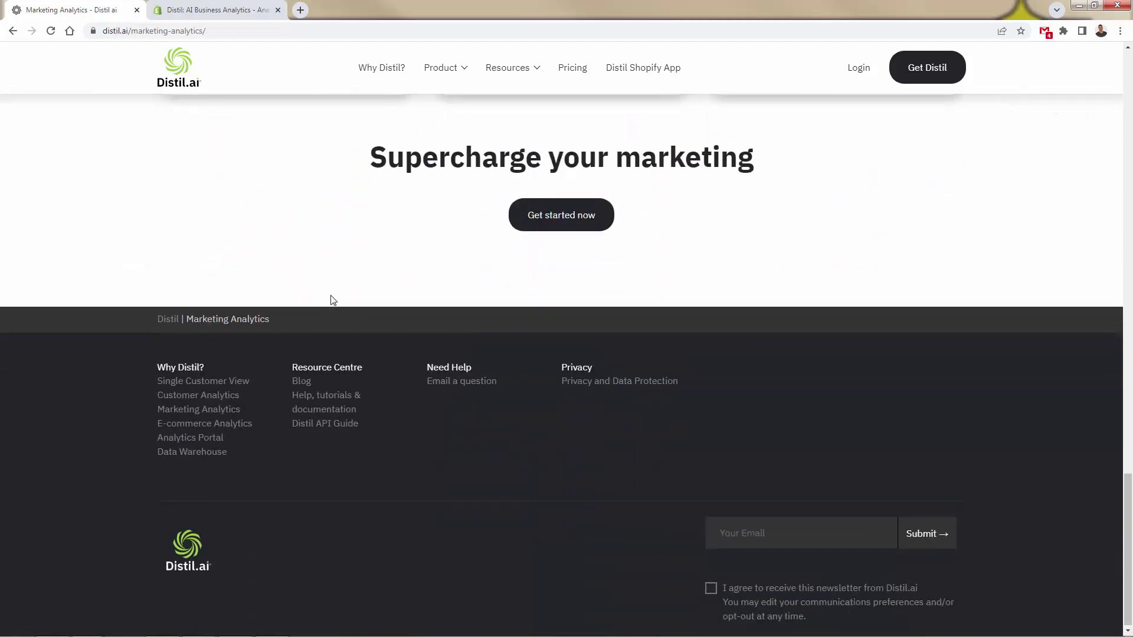
{"action": "scroll", "coordinate": [333, 301], "scroll_direction": "up", "scroll_amount": 5}
{"action": "left_click", "coordinate": [13, 31]}
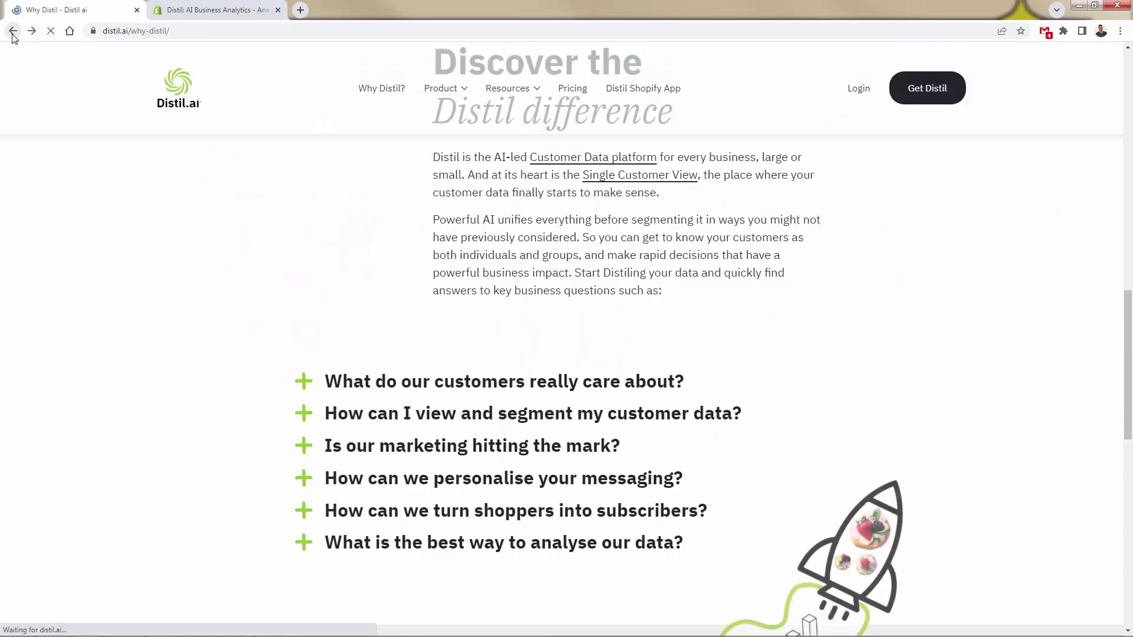
Step: Scroll the Distil.ai site to reach the Distil Shopify App listing, shown as free with no reviews
{"action": "scroll", "coordinate": [468, 304], "scroll_direction": "down", "scroll_amount": 2}
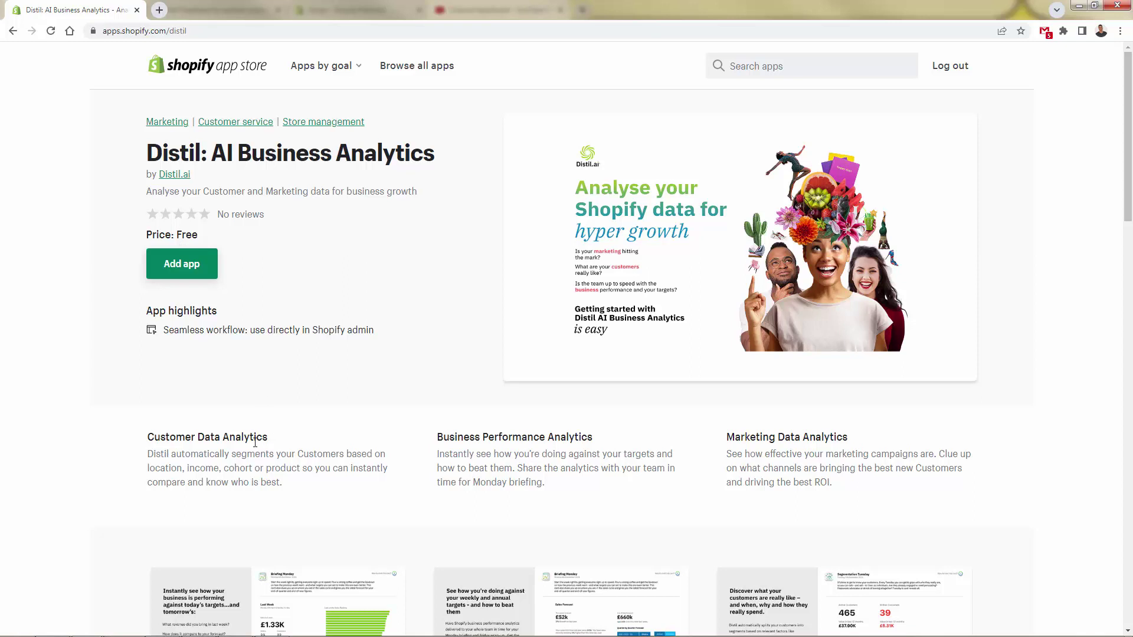
Step: Scroll down the Distil app listing to find its description
{"action": "left_click_drag", "start_coordinate": [107, 463], "coordinate": [304, 455]}
{"action": "left_click", "coordinate": [305, 455]}
{"action": "scroll", "coordinate": [308, 454], "scroll_direction": "down", "scroll_amount": 2}
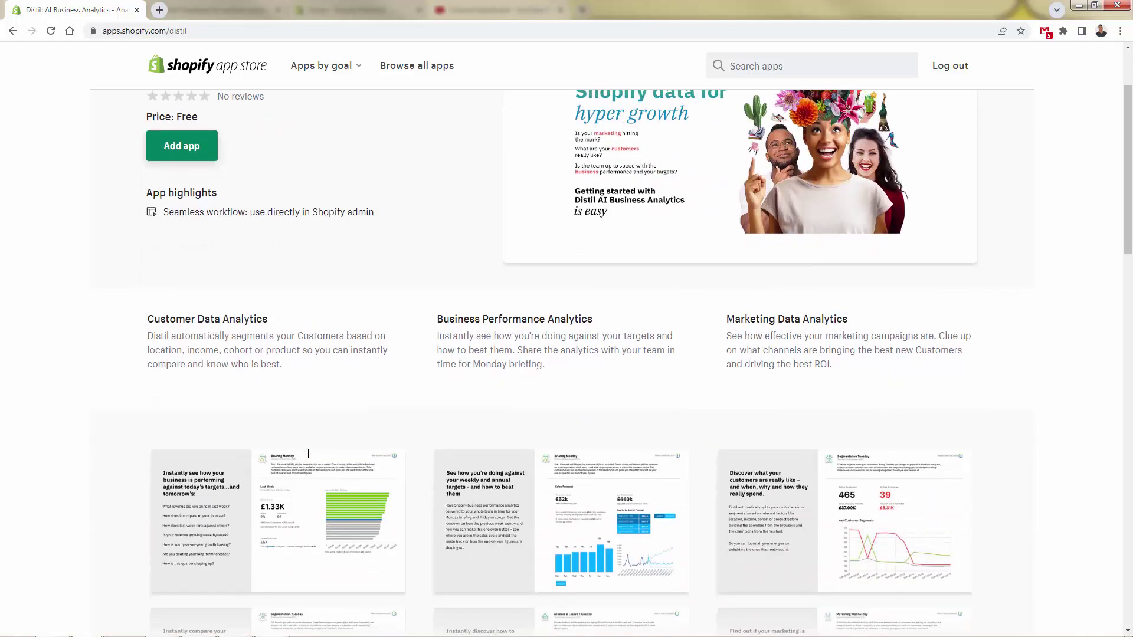
{"action": "scroll", "coordinate": [308, 453], "scroll_direction": "down", "scroll_amount": 1}
{"action": "scroll", "coordinate": [307, 459], "scroll_direction": "down", "scroll_amount": 1}
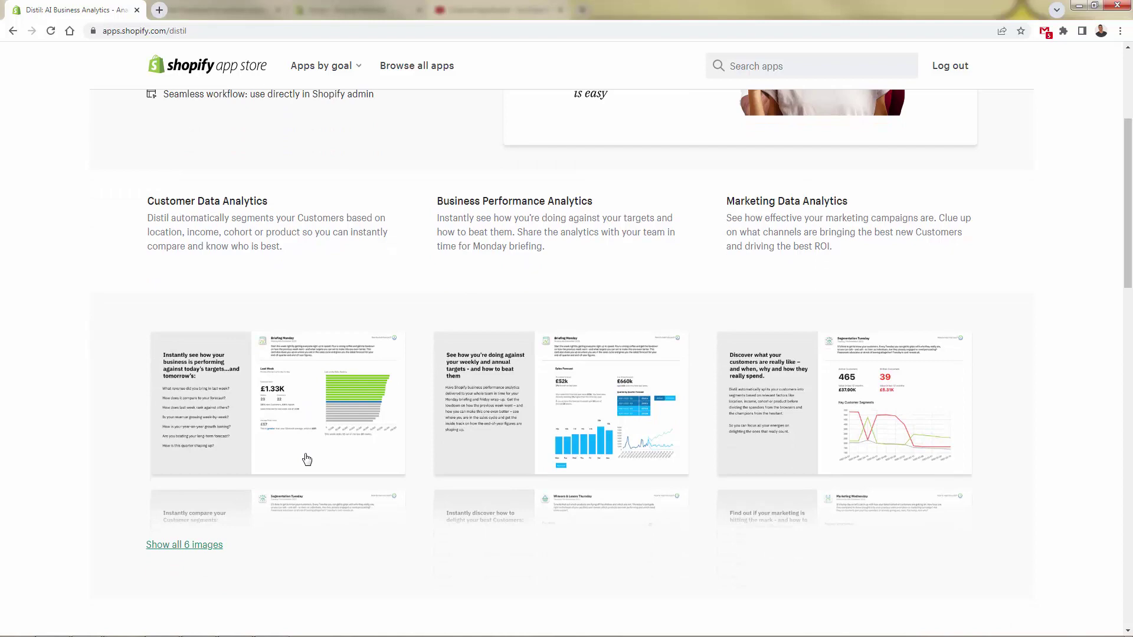
{"action": "scroll", "coordinate": [319, 421], "scroll_direction": "up", "scroll_amount": 4}
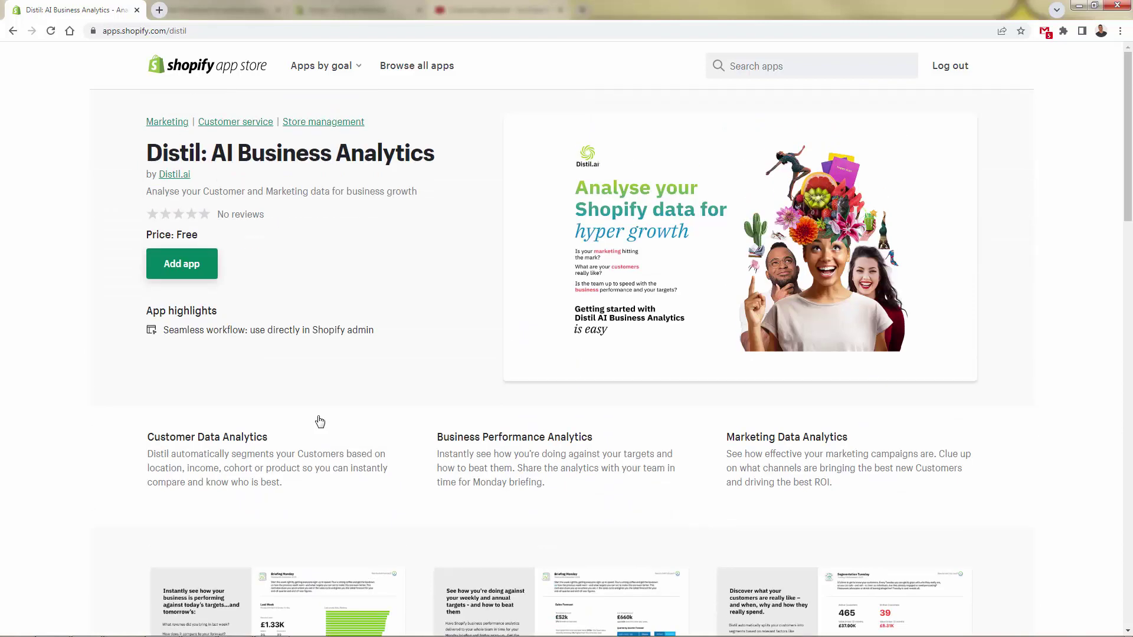
{"action": "scroll", "coordinate": [319, 421], "scroll_direction": "down", "scroll_amount": 3}
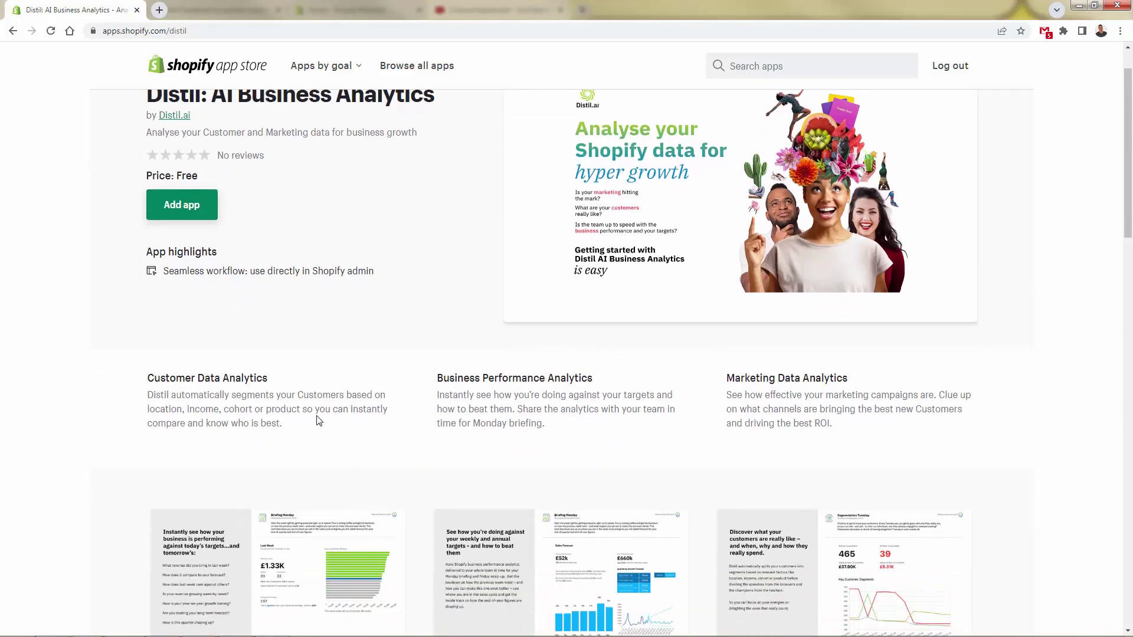
{"action": "scroll", "coordinate": [316, 420], "scroll_direction": "down", "scroll_amount": 8}
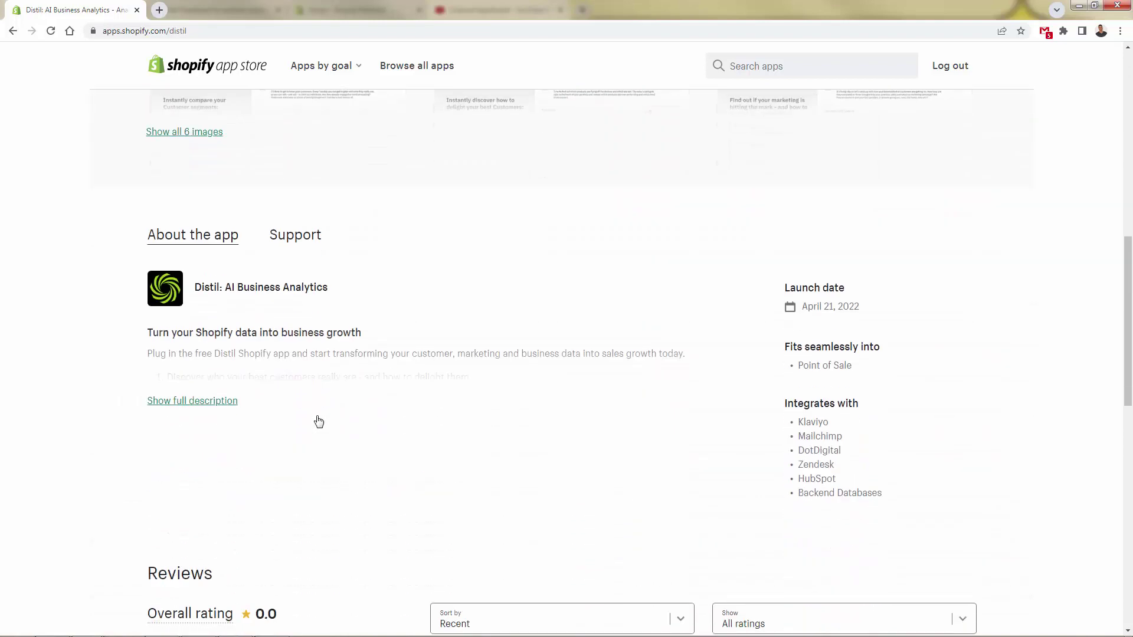
Step: Expand and read the full description's Customer Data, Business Performance and Marketing Data Analytics sections
{"action": "left_click", "coordinate": [222, 403]}
{"action": "scroll", "coordinate": [222, 408], "scroll_direction": "down", "scroll_amount": 1}
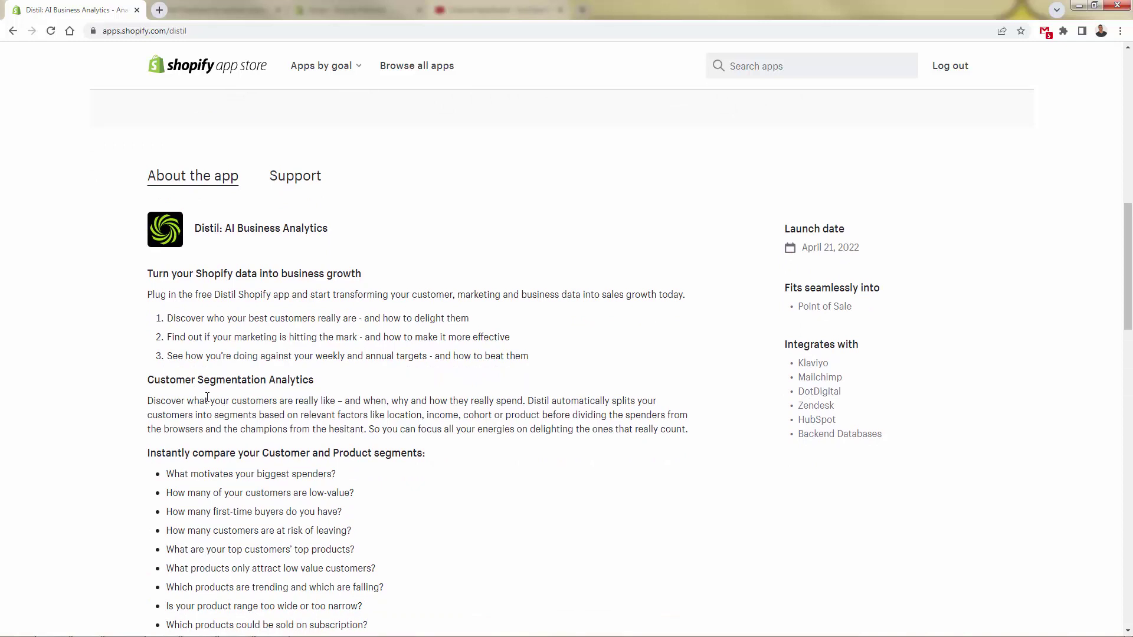
{"action": "scroll", "coordinate": [203, 360], "scroll_direction": "down", "scroll_amount": 2}
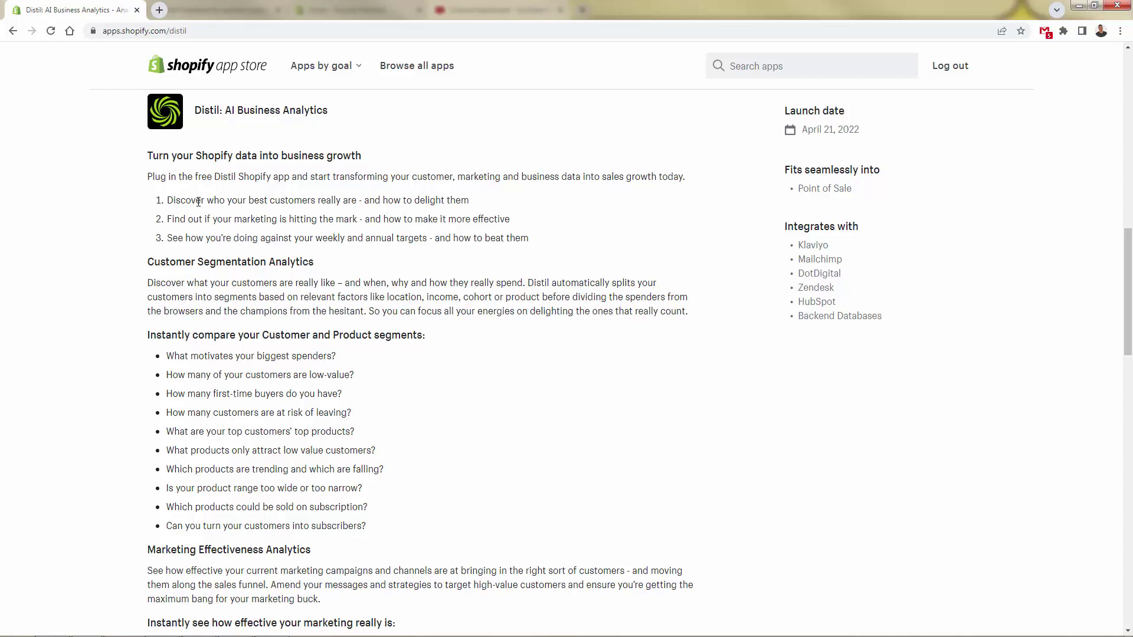
{"action": "left_click_drag", "start_coordinate": [227, 219], "coordinate": [418, 200]}
{"action": "left_click", "coordinate": [410, 225]}
{"action": "scroll", "coordinate": [402, 230], "scroll_direction": "down", "scroll_amount": 5}
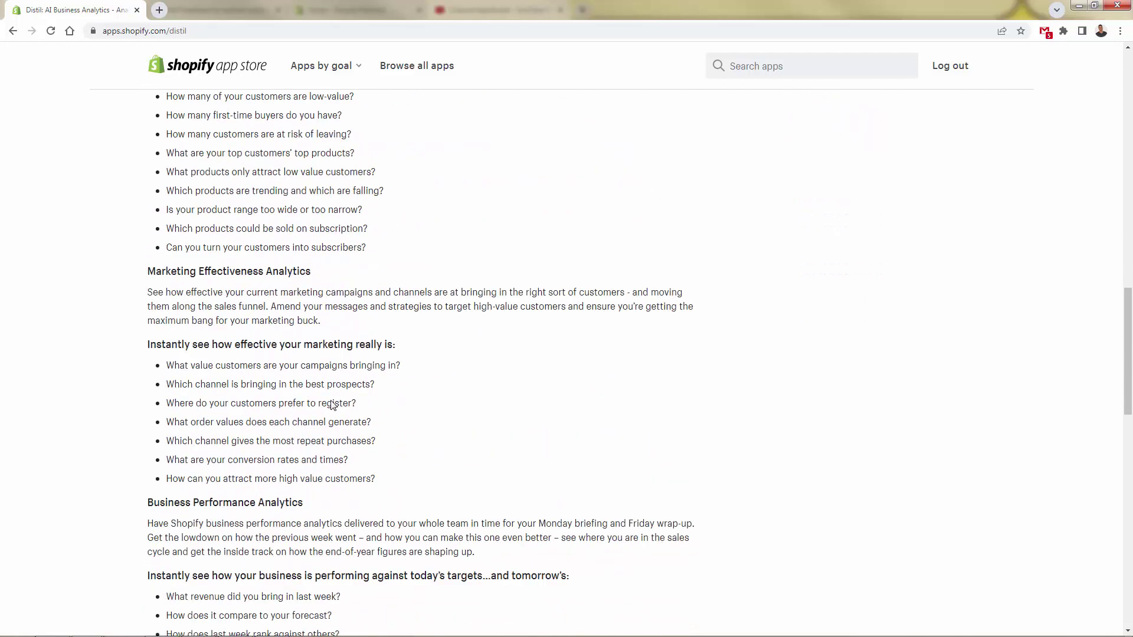
{"action": "scroll", "coordinate": [332, 402], "scroll_direction": "up", "scroll_amount": 6}
{"action": "scroll", "coordinate": [331, 402], "scroll_direction": "up", "scroll_amount": 10}
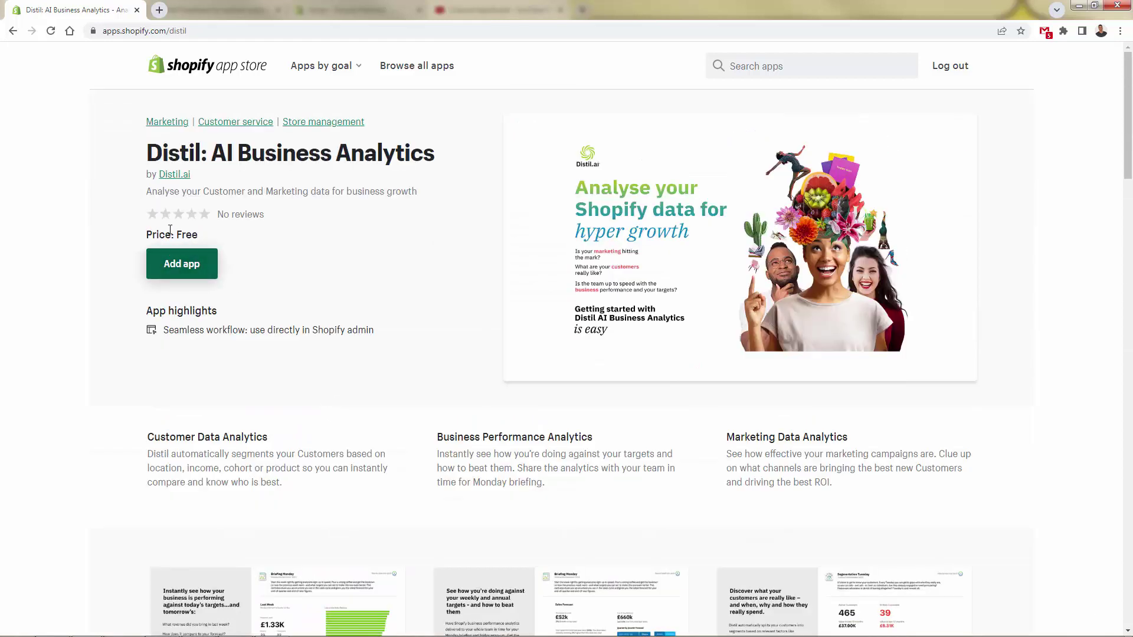
Step: Add Distil: AI Business Analytics to the store and approve the installation
{"action": "left_click", "coordinate": [202, 266]}
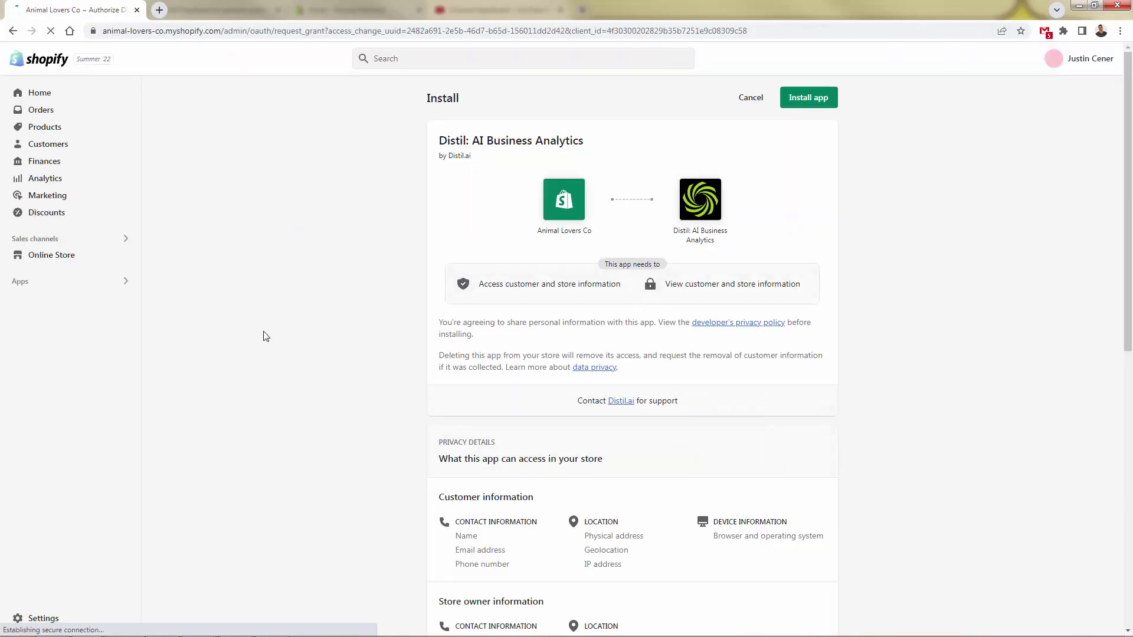
{"action": "left_click", "coordinate": [814, 100]}
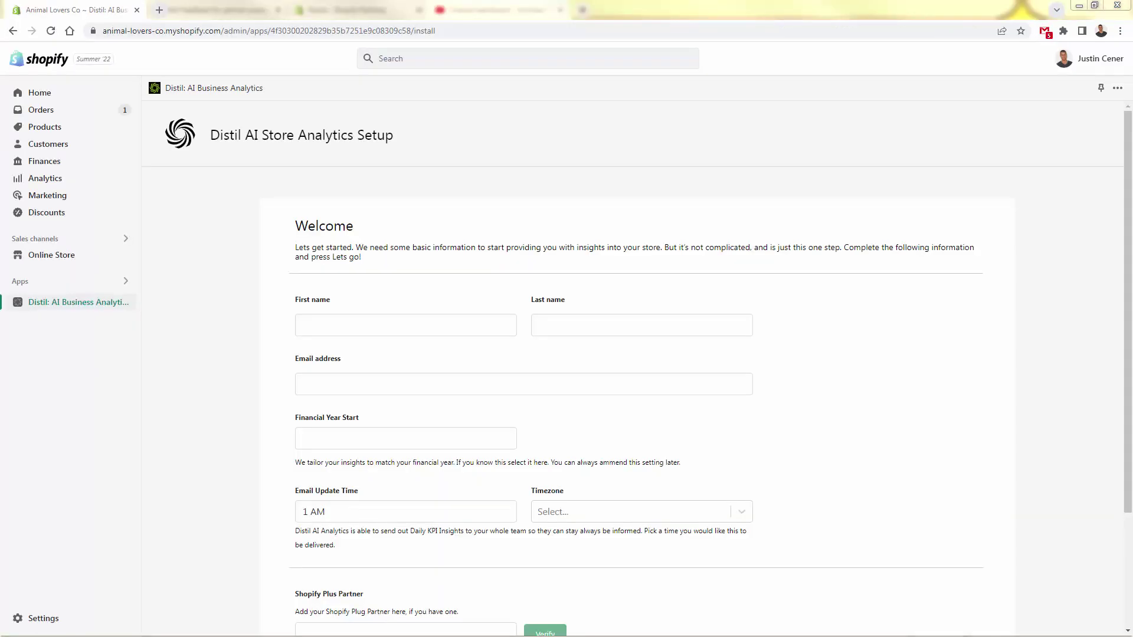
Step: Submit the Distil welcome form with name, e-mail, 01/01/2022 year start, Pacific Time and terms accepted
{"action": "scroll", "coordinate": [189, 381], "scroll_direction": "down", "scroll_amount": 2}
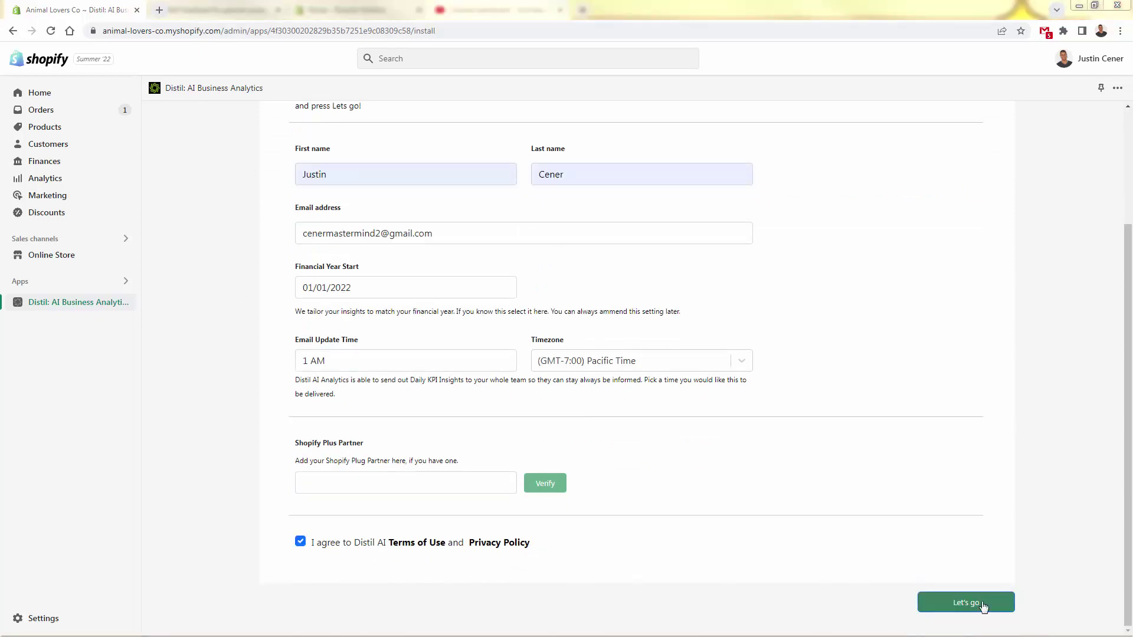
{"action": "left_click", "coordinate": [972, 611]}
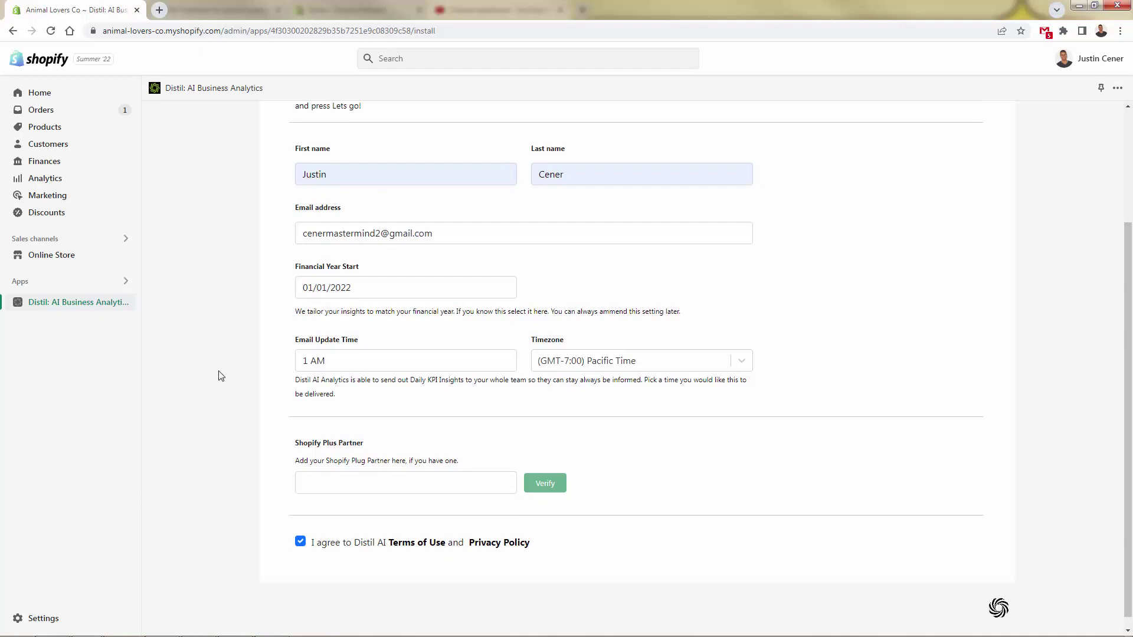
{"action": "scroll", "coordinate": [221, 376], "scroll_direction": "up", "scroll_amount": 3}
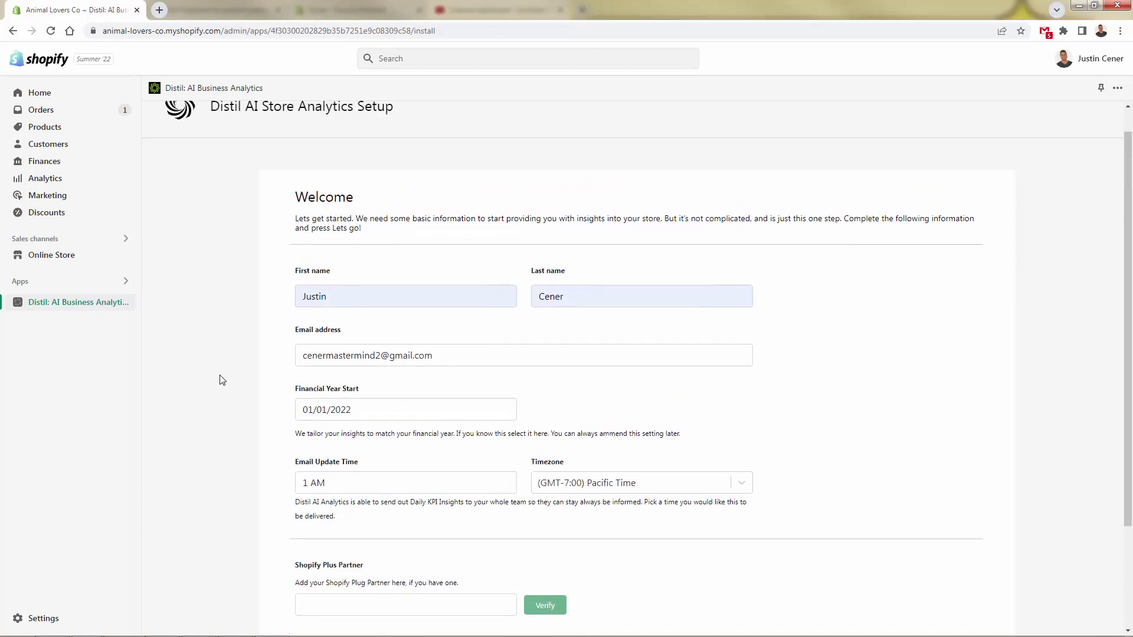
{"action": "scroll", "coordinate": [222, 380], "scroll_direction": "up", "scroll_amount": 1}
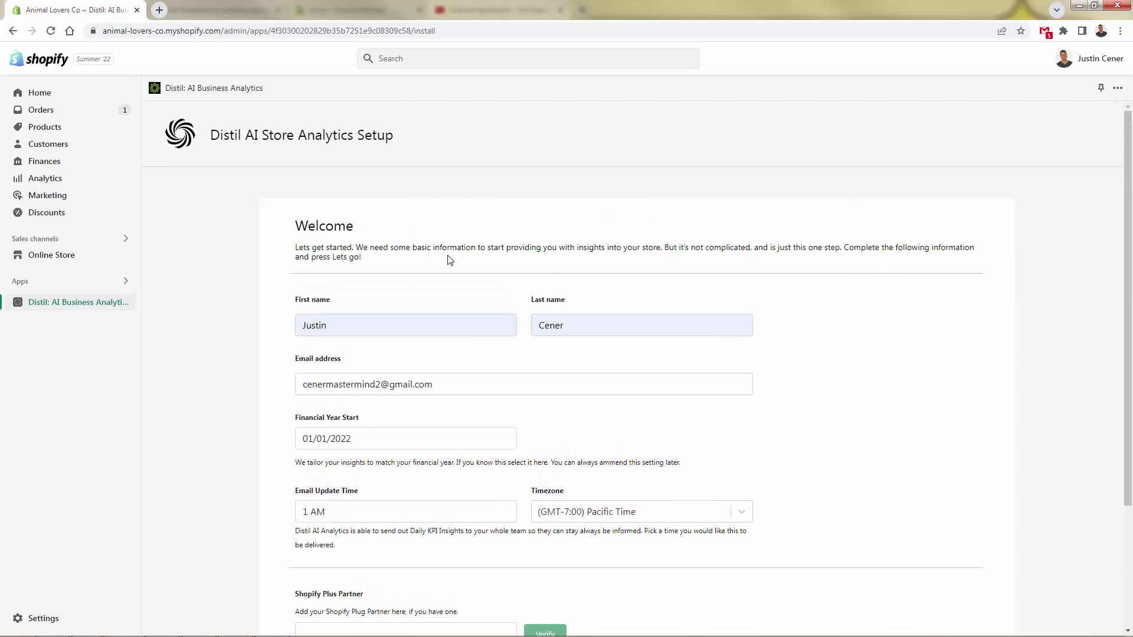
{"action": "scroll", "coordinate": [462, 269], "scroll_direction": "down", "scroll_amount": 1}
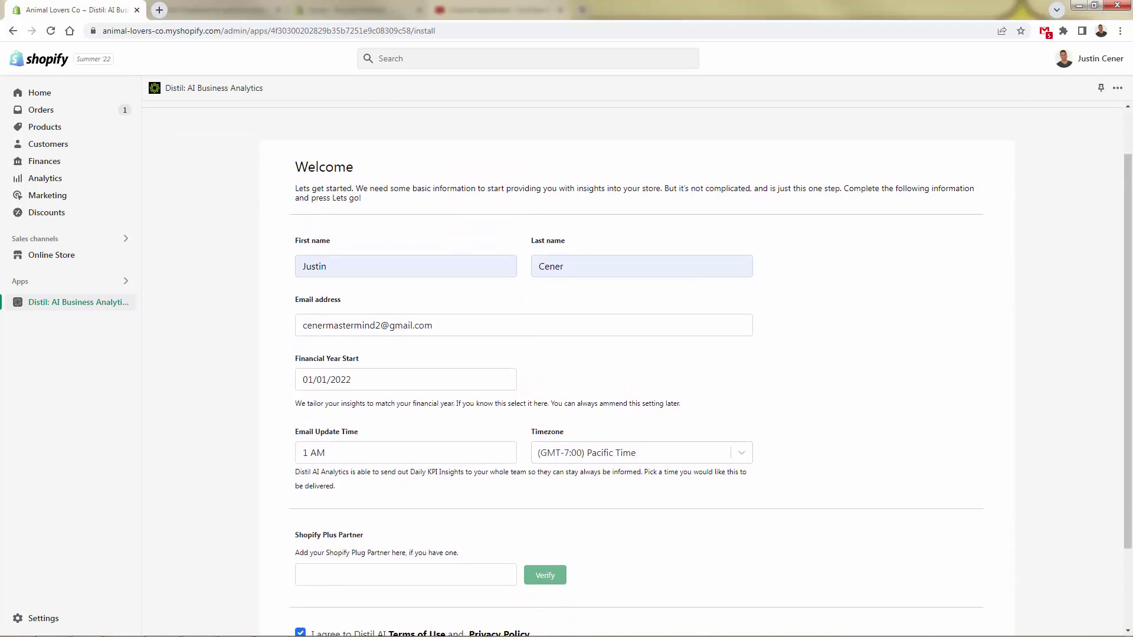